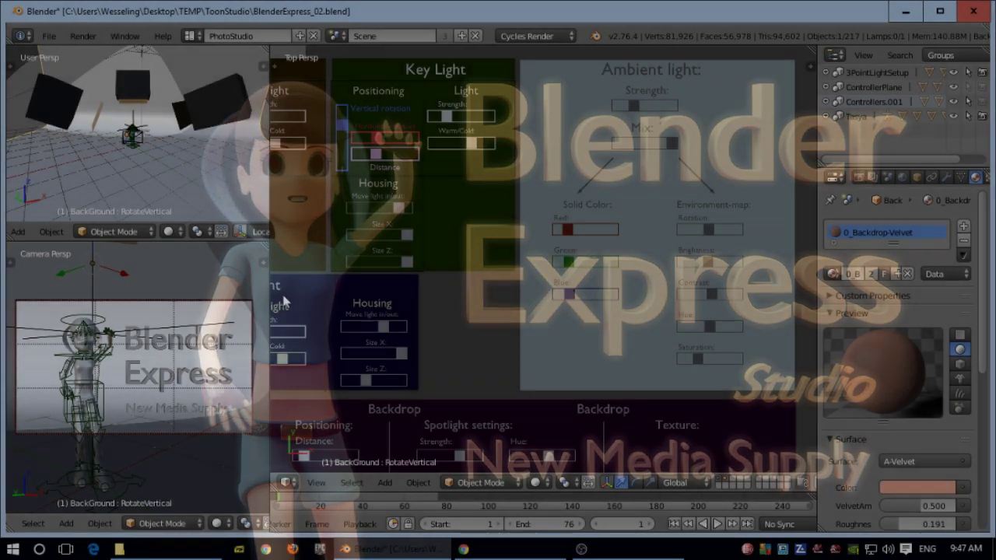
# - Orbit around the studio and character, and pan the Fill, Key and Hair Light boards into view
pyautogui.keyDown('shift'); pyautogui.moveTo(420, 132); pyautogui.dragTo(544, 121, button='middle'); pyautogui.keyUp('shift')
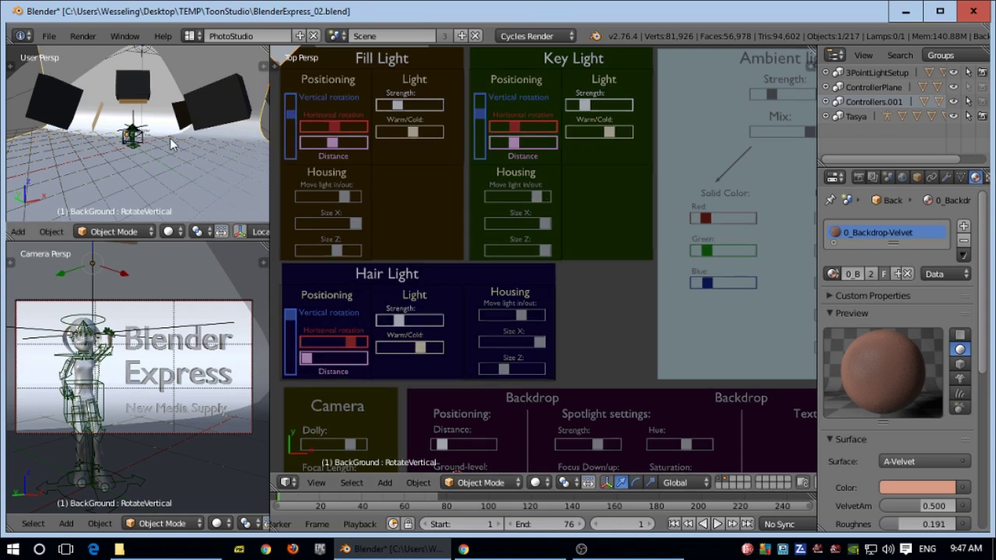
pyautogui.moveTo(168, 131); pyautogui.dragTo(181, 164, button='middle')
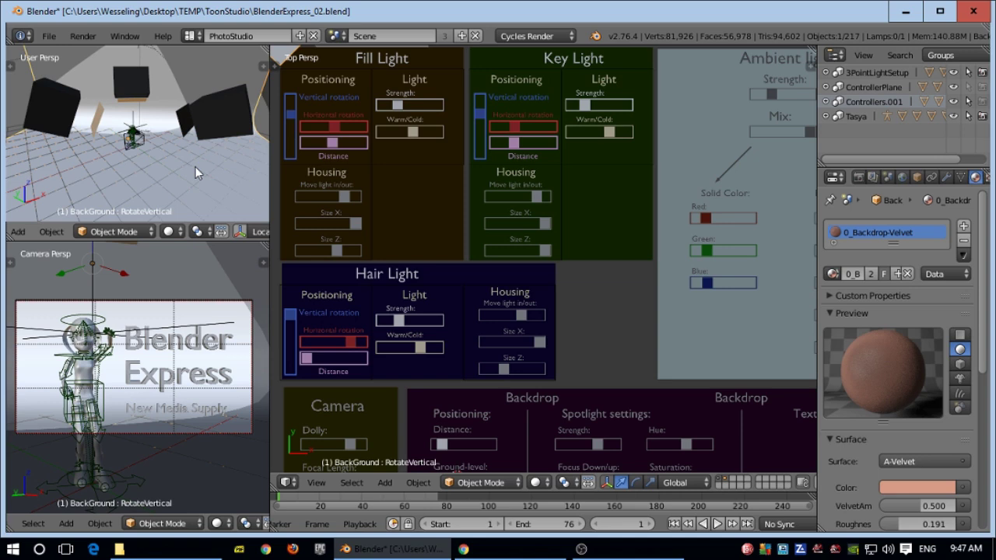
pyautogui.moveTo(109, 78); pyautogui.dragTo(61, 149, button='middle')
pyautogui.moveTo(134, 160); pyautogui.dragTo(180, 179, button='middle')
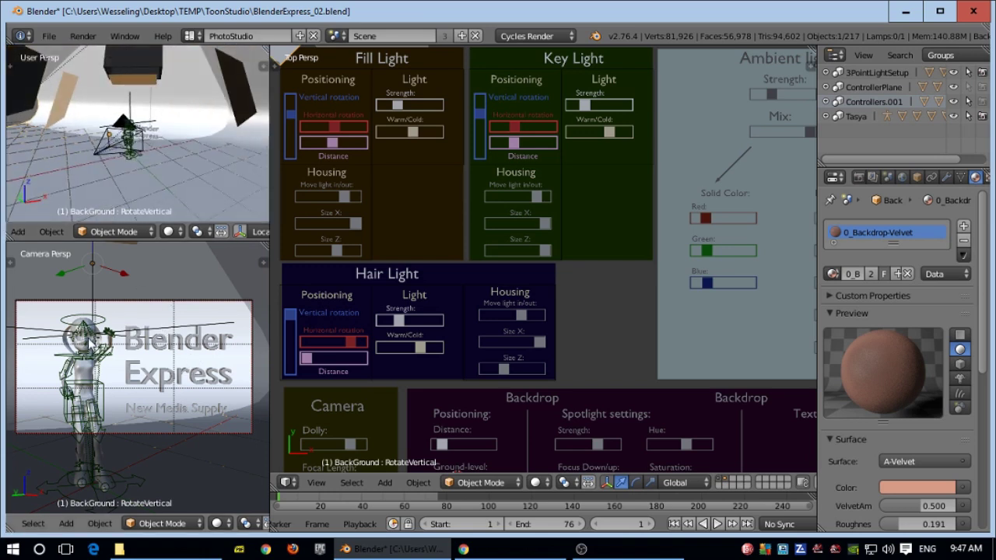
pyautogui.keyDown('shift'); pyautogui.moveTo(423, 146); pyautogui.dragTo(430, 157, button='middle'); pyautogui.keyUp('shift')
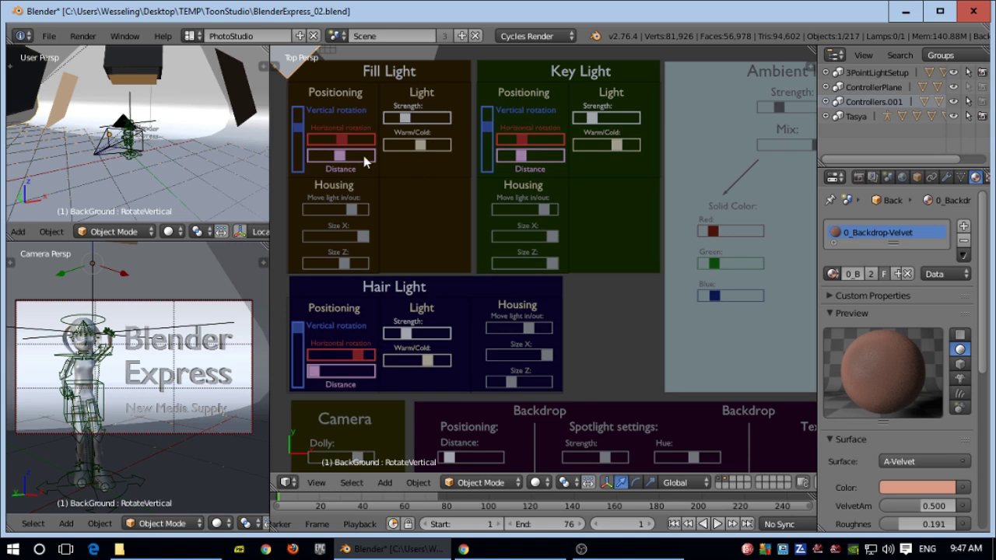
# - Slide the Fill Light's vertical rotation, distance, in/out and Size X knobs to new positions
pyautogui.rightClick(296, 128)
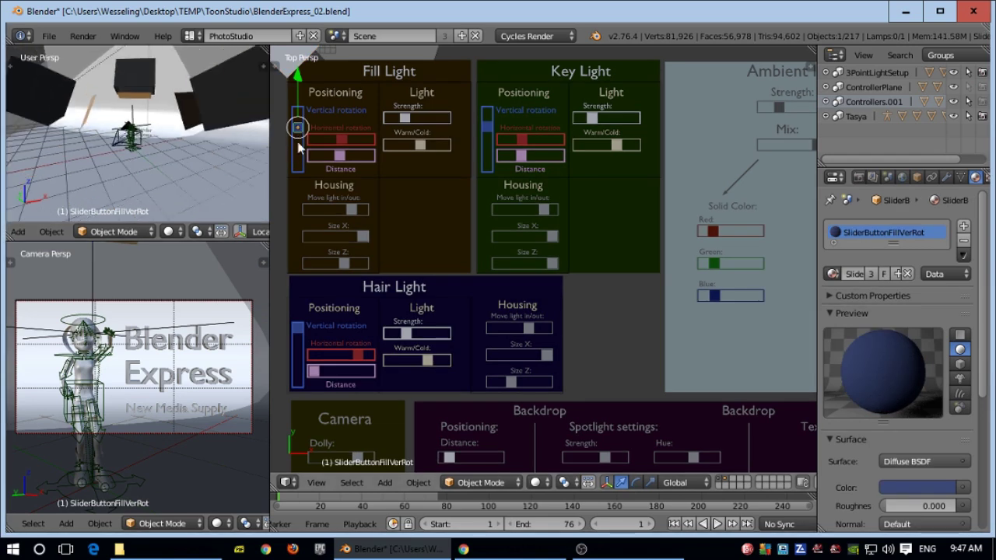
pyautogui.press('g')
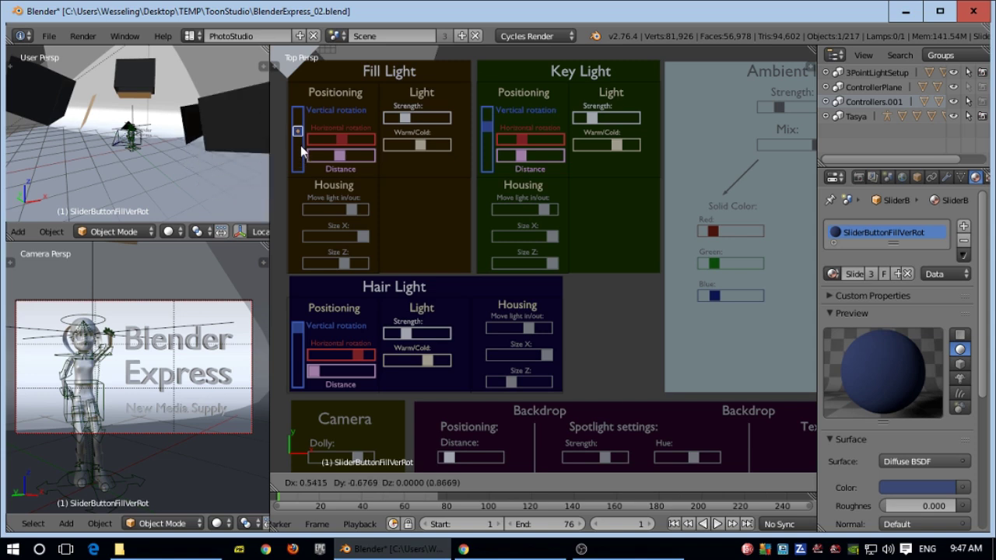
pyautogui.click(363, 148)
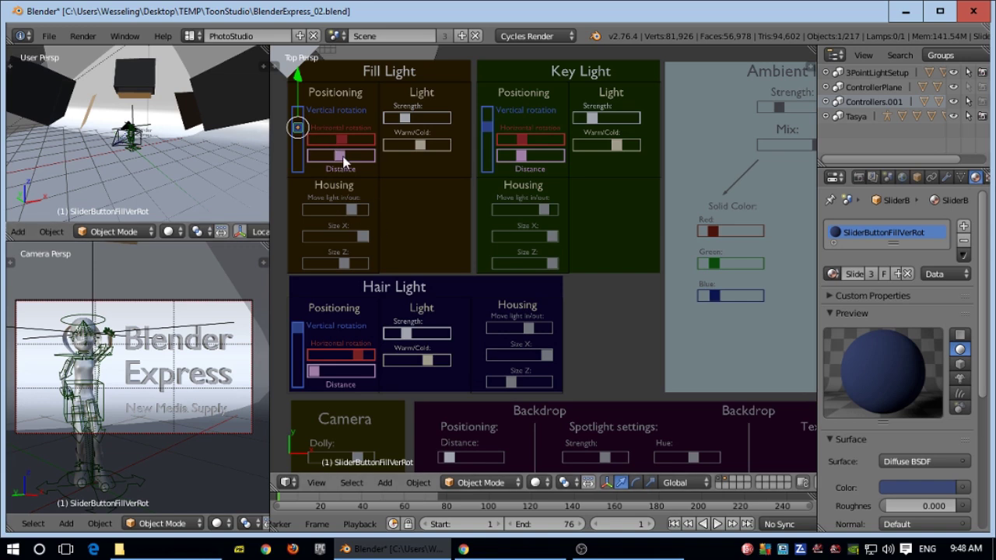
pyautogui.moveTo(344, 159); pyautogui.dragTo(340, 140, button='right')
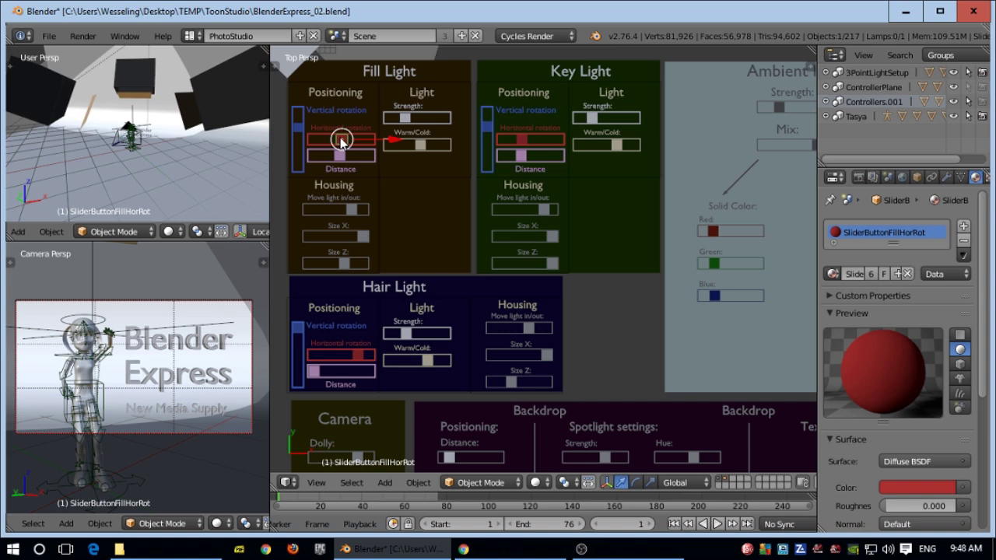
pyautogui.rightClick(351, 210)
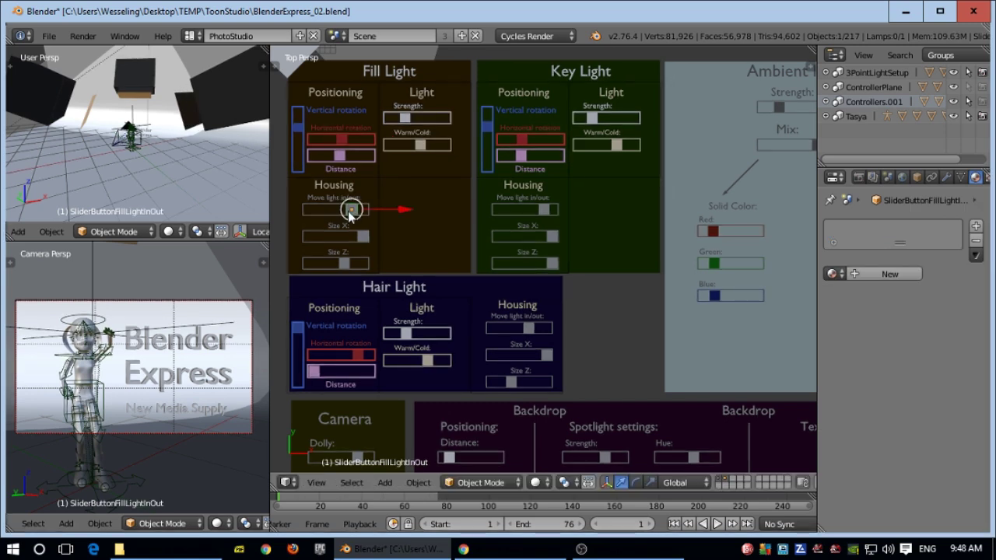
pyautogui.moveTo(361, 234); pyautogui.dragTo(354, 267, button='right')
# - Move the Fill Light Size Z knob, then slide the camera Dolly knob to bring the camera in
pyautogui.keyDown('shift'); pyautogui.moveTo(444, 358); pyautogui.dragTo(483, 121, button='middle'); pyautogui.keyUp('shift')
pyautogui.rightClick(366, 209)
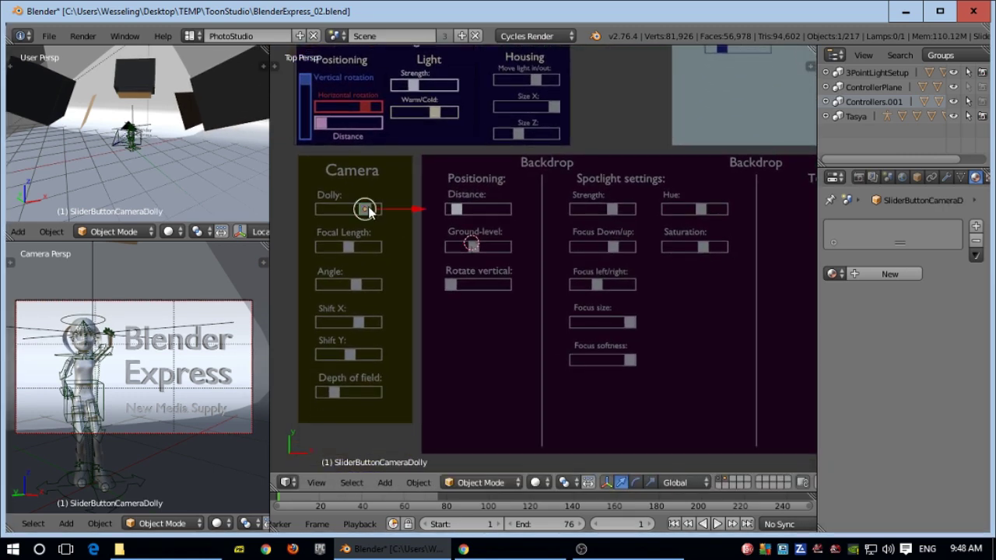
pyautogui.press('g')
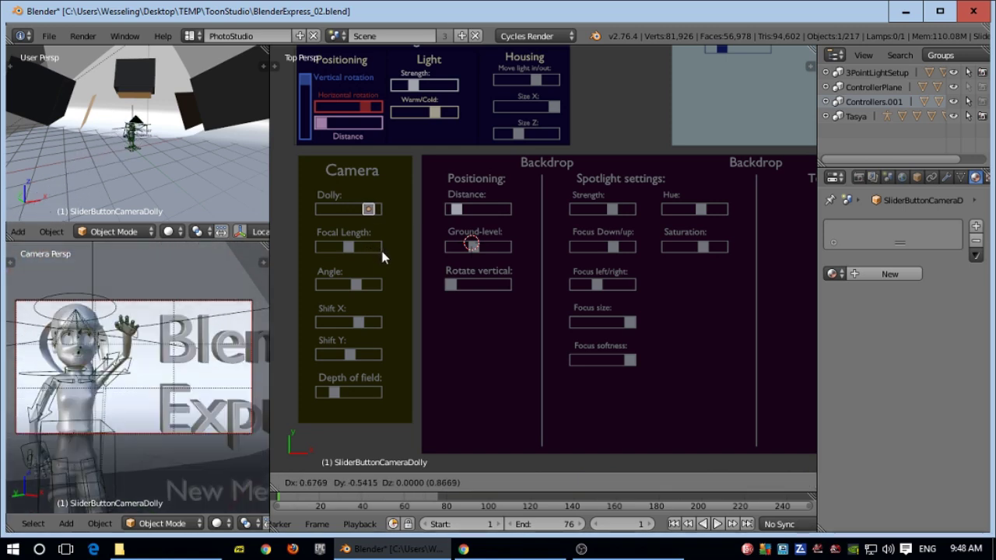
pyautogui.click(378, 256)
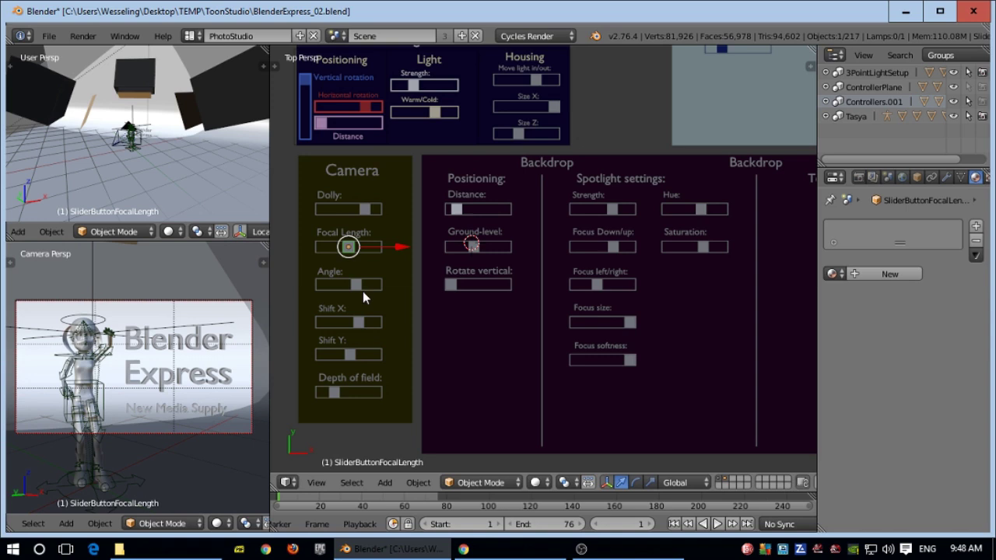
# - Grab the camera Angle slider knob and cancel the move, leaving the angle unchanged
pyautogui.rightClick(357, 285)
pyautogui.press('g')
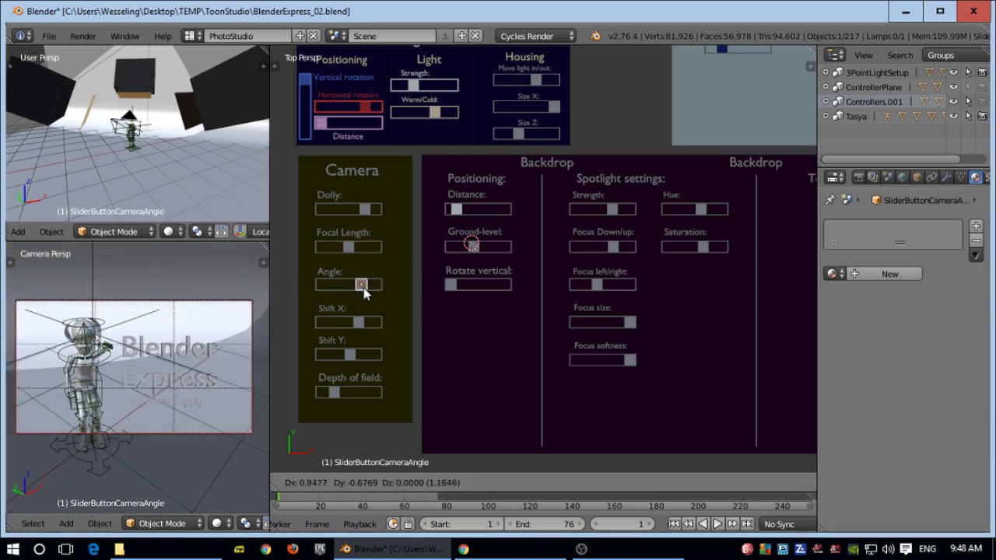
pyautogui.rightClick(362, 290)
# - Slide the backdrop's Distance, Ground-level and Rotate vertical knobs to new positions
pyautogui.keyDown('shift'); pyautogui.moveTo(614, 234); pyautogui.dragTo(559, 228, button='middle'); pyautogui.keyUp('shift')
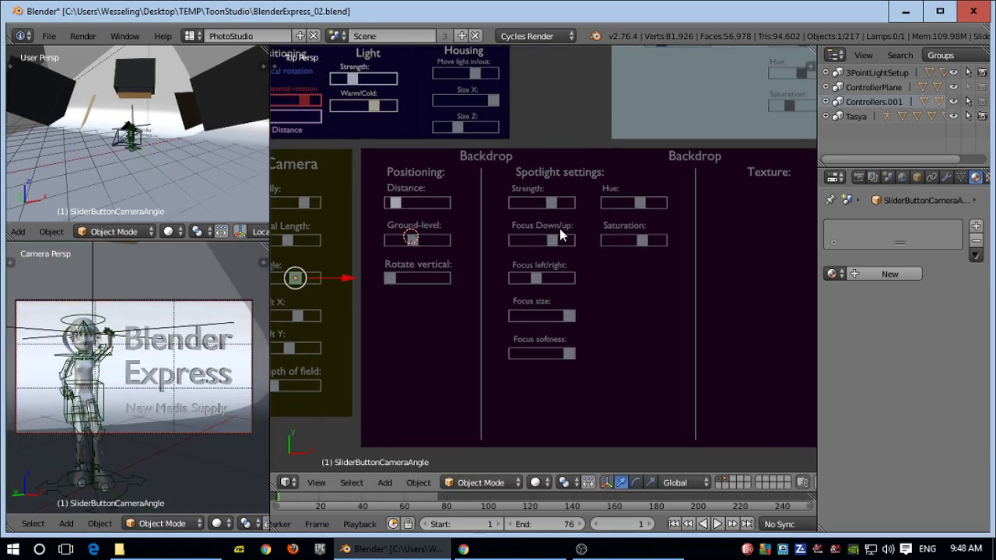
pyautogui.scroll(-3, 183, 173)
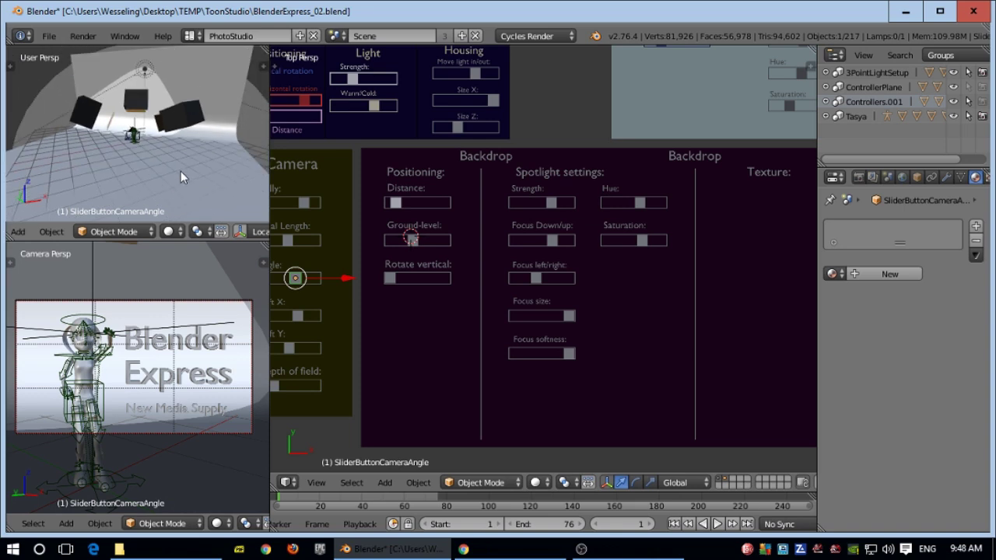
pyautogui.rightClick(180, 171)
pyautogui.rightClick(397, 201)
pyautogui.press('g')
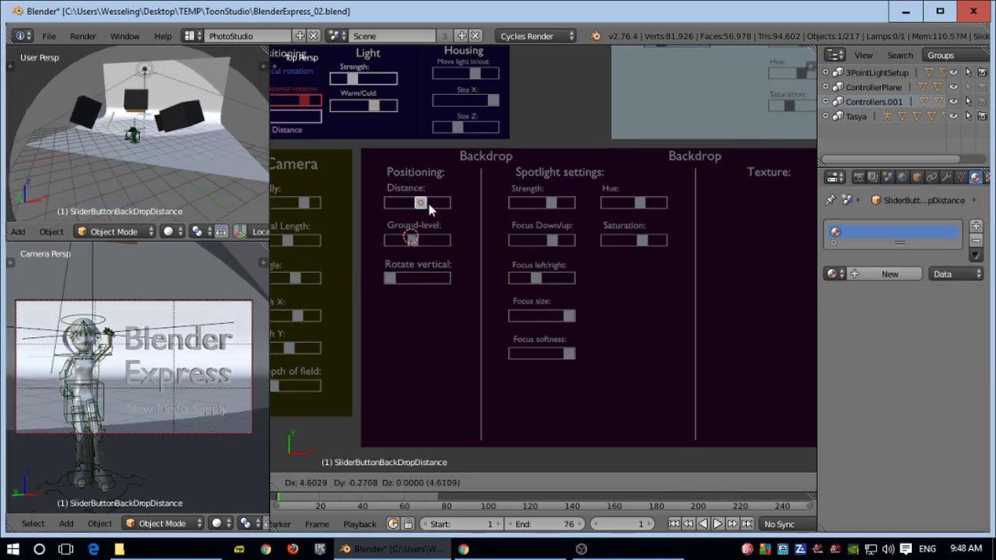
pyautogui.click(395, 202)
pyautogui.rightClick(414, 238)
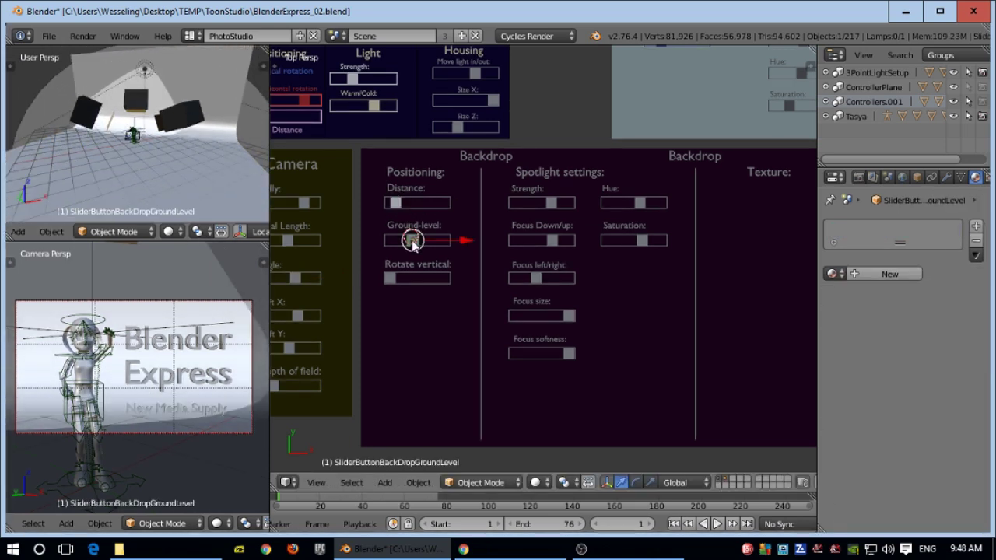
pyautogui.press('g')
pyautogui.click(413, 244)
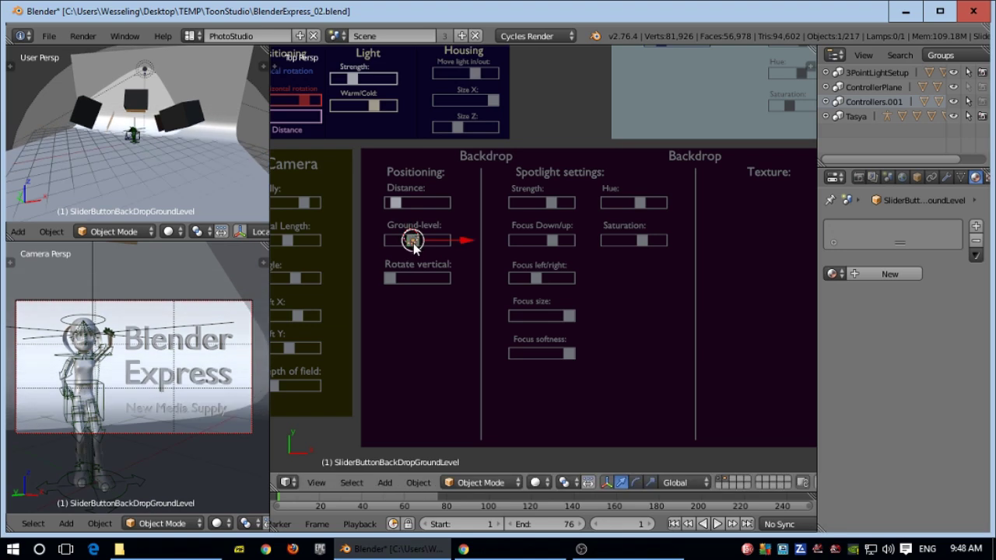
pyautogui.rightClick(392, 278)
pyautogui.press('g')
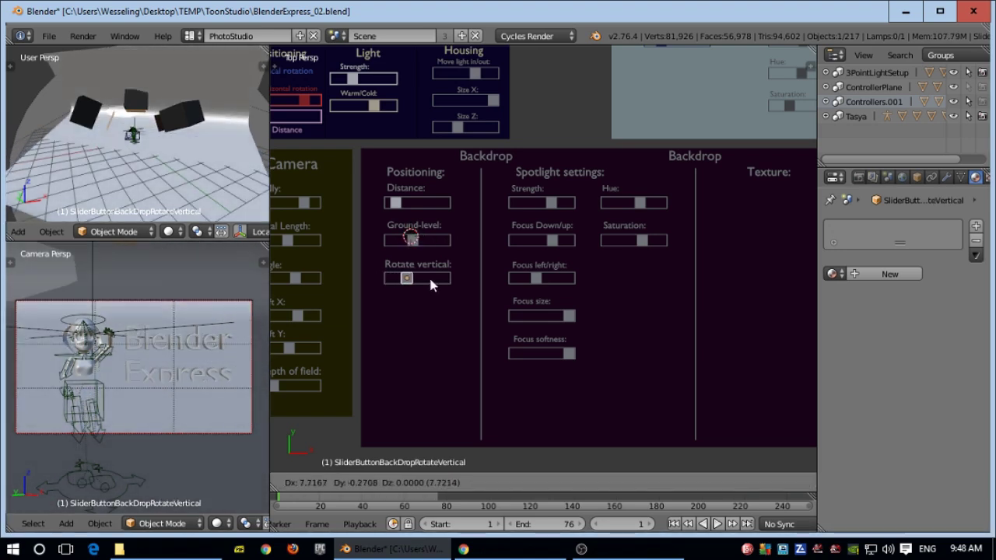
pyautogui.click(429, 275)
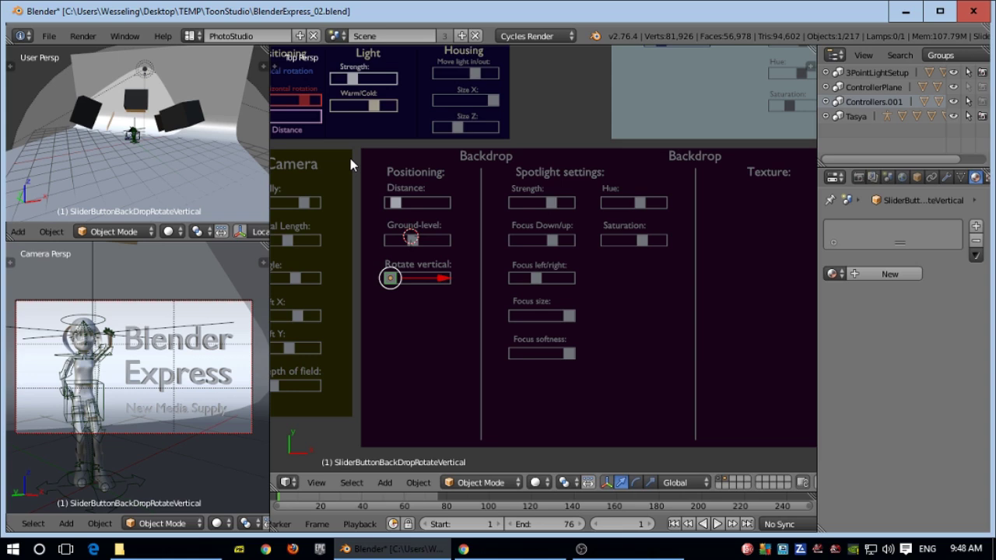
# - Move the backdrop spotlight's Focus Down/up knob to refocus the spotlight
pyautogui.rightClick(553, 204)
pyautogui.rightClick(551, 239)
pyautogui.press('g')
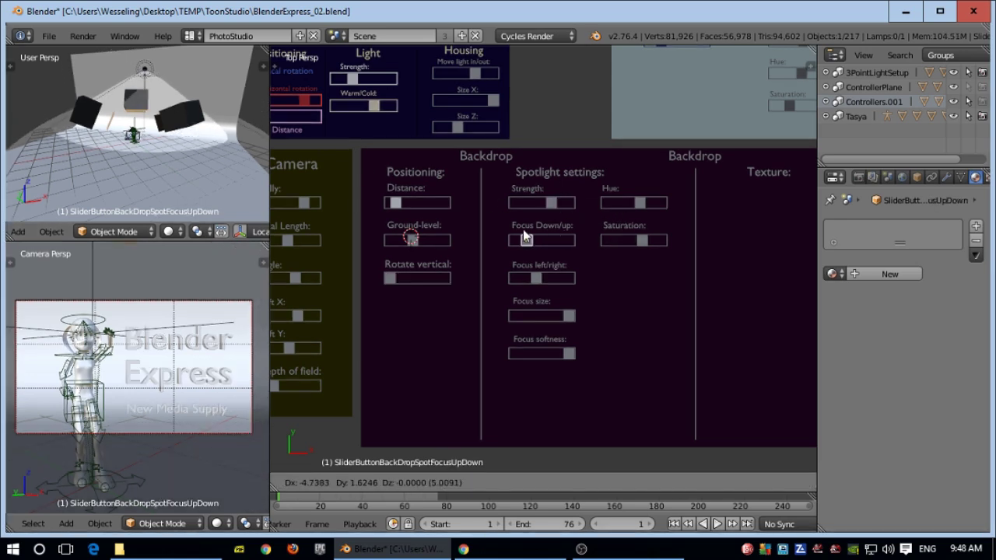
pyautogui.click(558, 243)
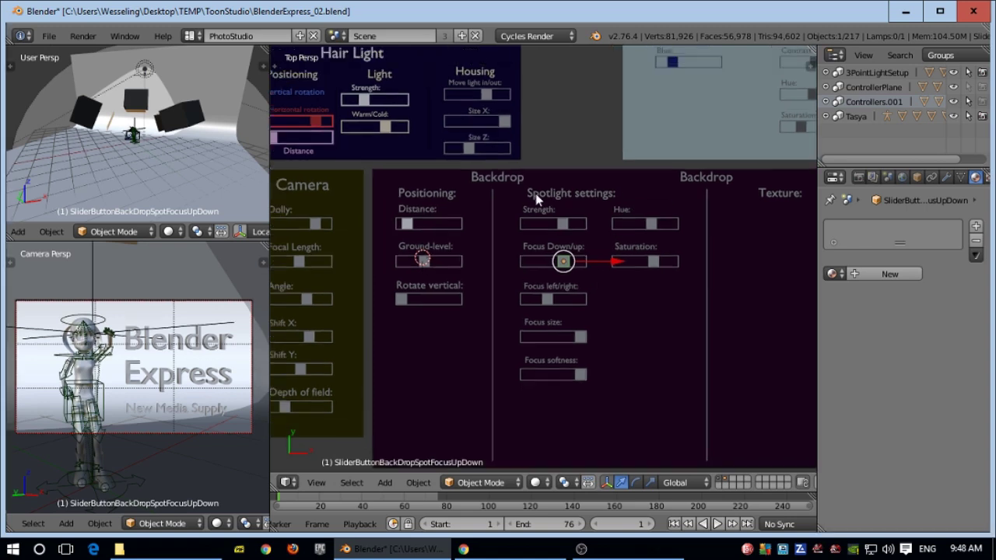
pyautogui.keyDown('shift'); pyautogui.moveTo(534, 200); pyautogui.dragTo(457, 309, button='middle'); pyautogui.keyUp('shift')
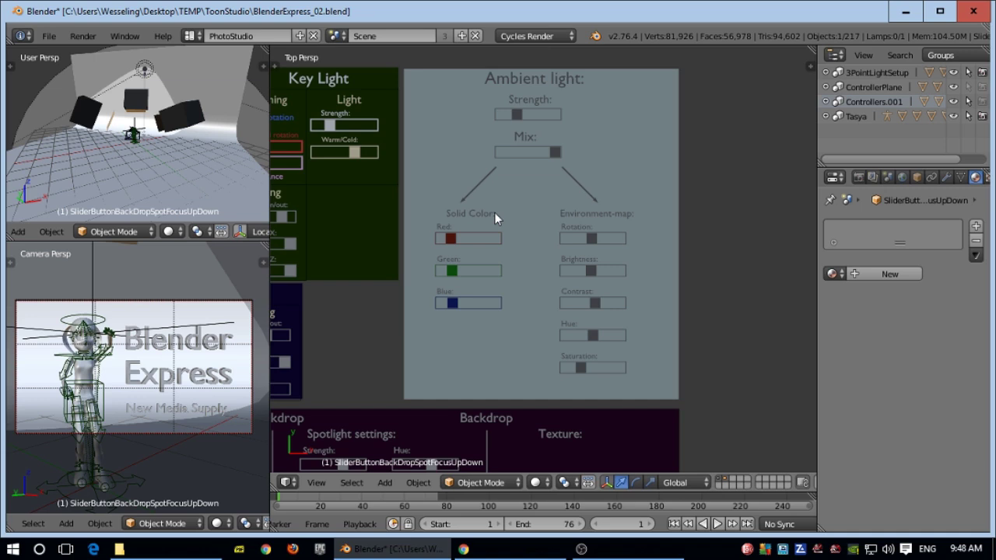
# - Inspect the World's northcliff_2k.hdr nodes in the Node Editor, then return the area to 3D View
pyautogui.click(287, 483)
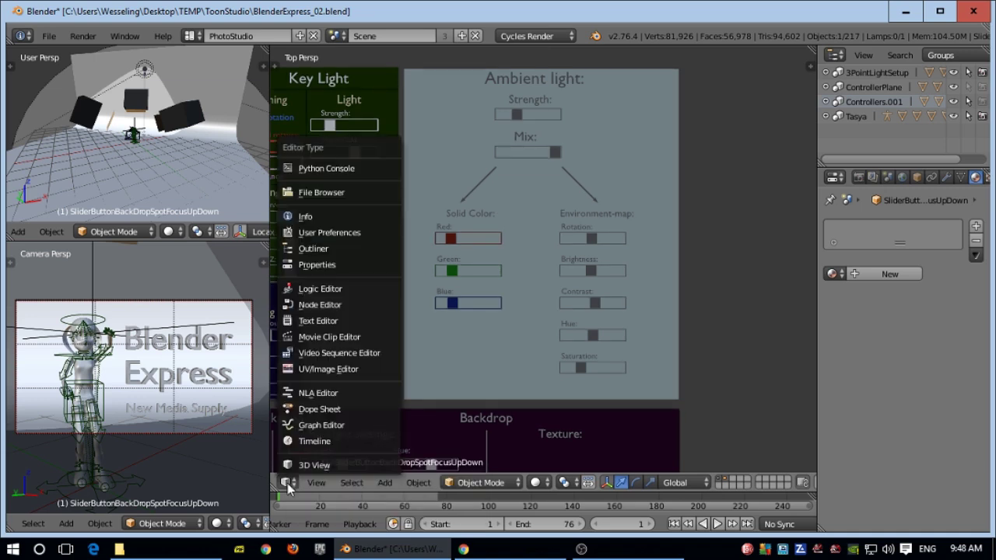
pyautogui.click(325, 306)
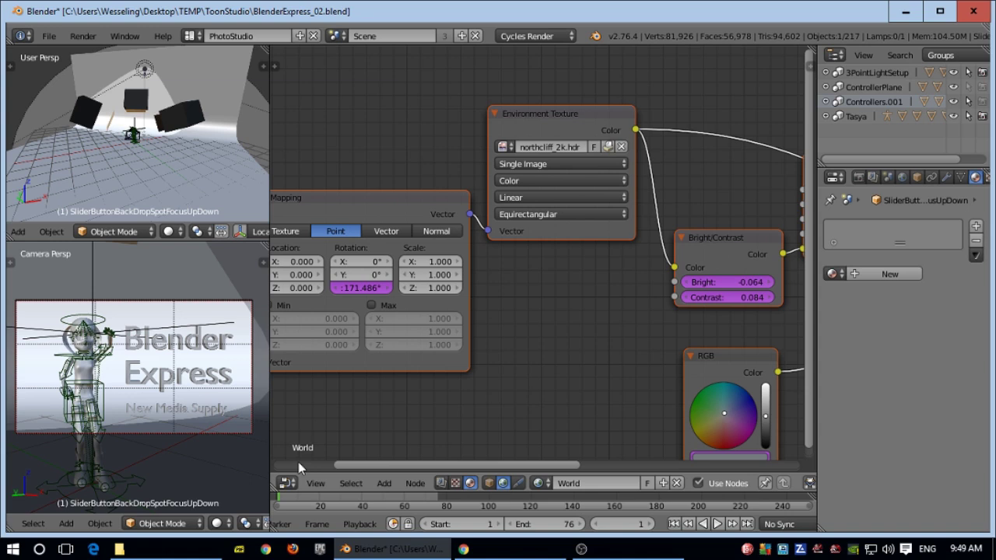
pyautogui.click(287, 483)
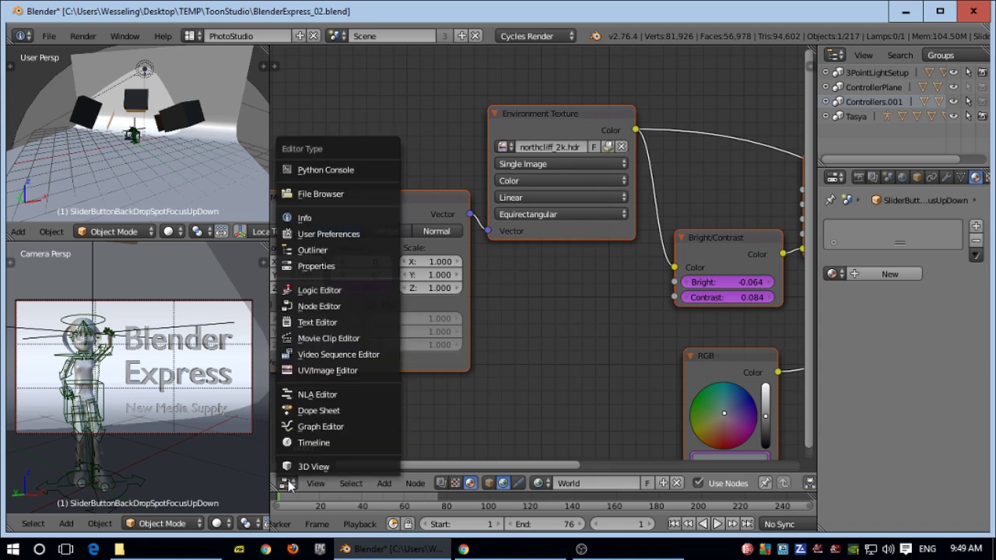
pyautogui.click(311, 467)
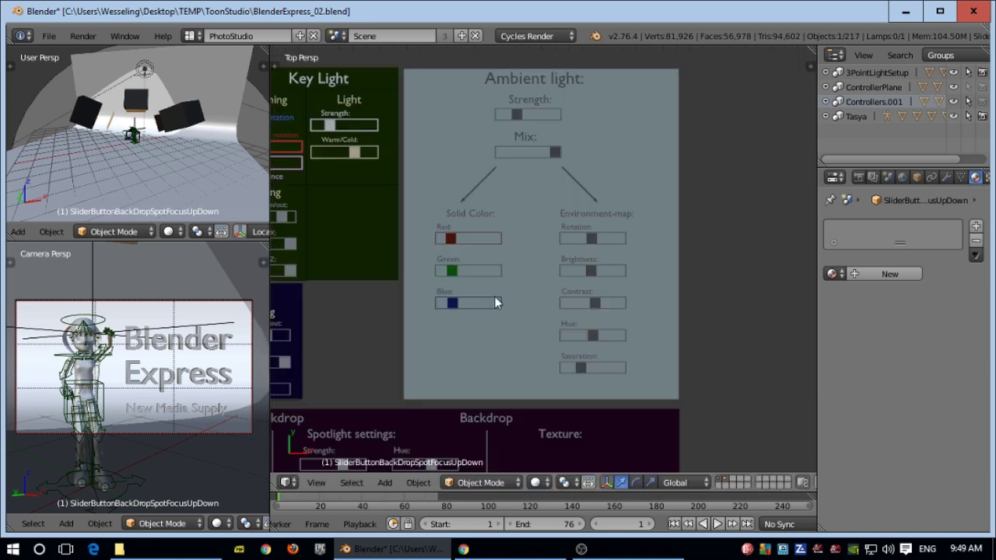
pyautogui.scroll(-3, 495, 288)
pyautogui.scroll(2, 446, 303)
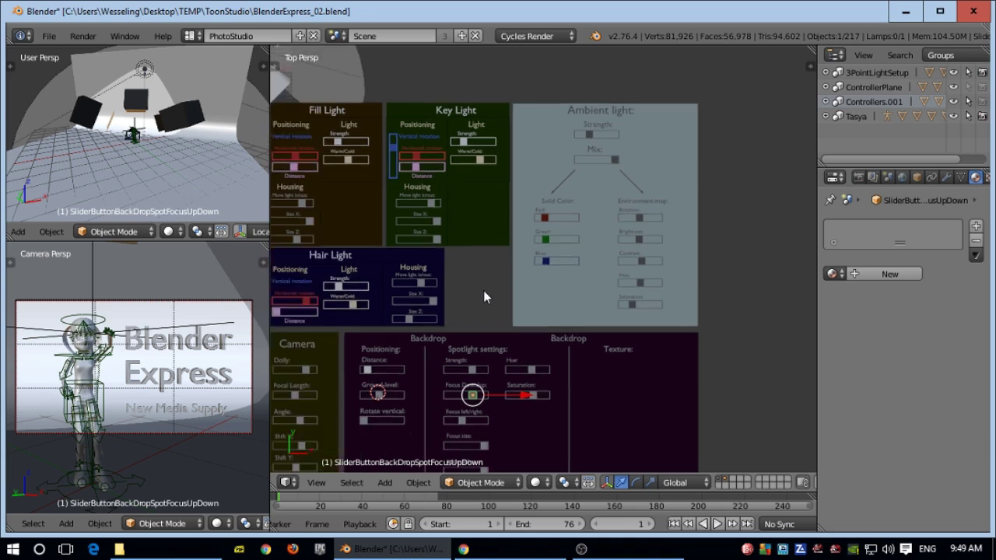
pyautogui.scroll(1, 483, 297)
pyautogui.scroll(2, 525, 259)
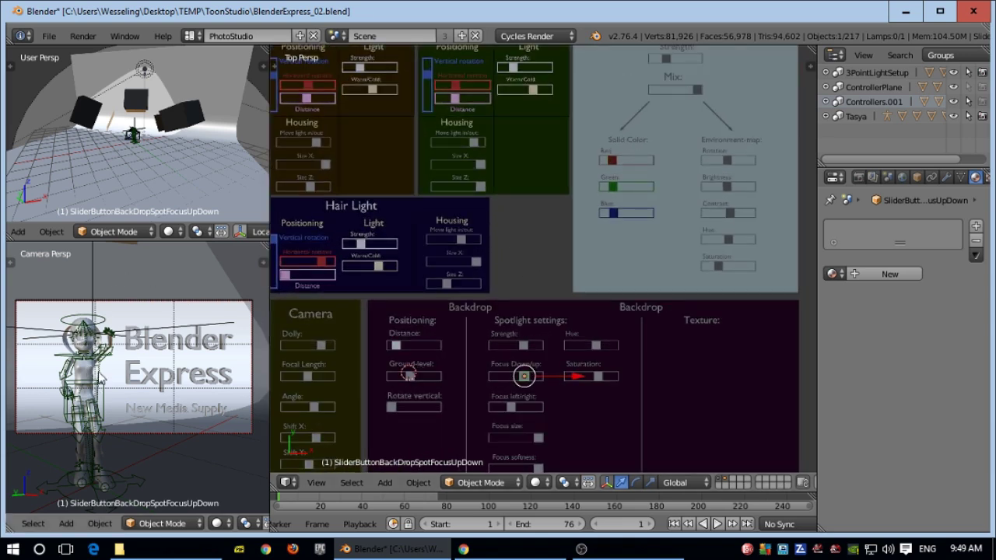
pyautogui.click(513, 550)
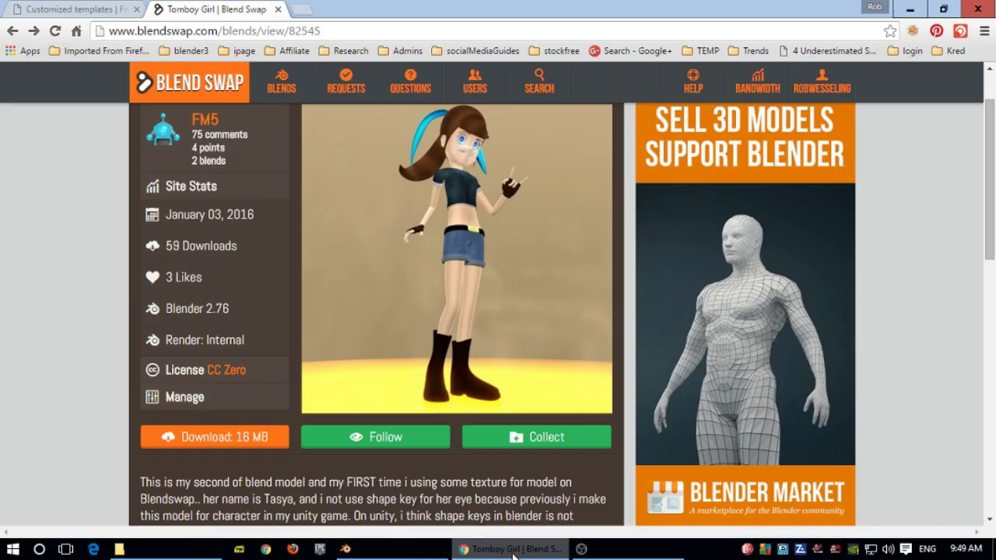
pyautogui.click(401, 549)
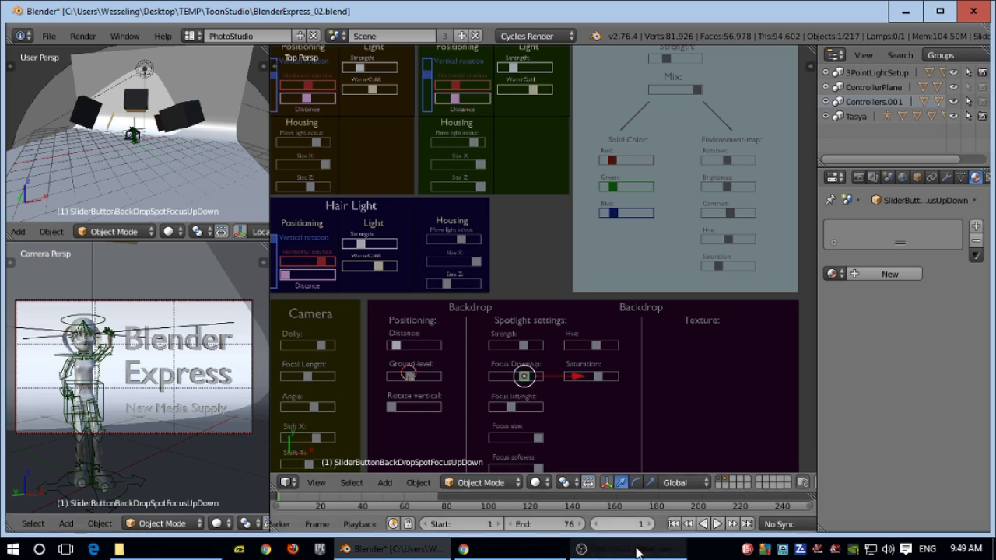
pyautogui.click(540, 552)
pyautogui.scroll(2, 327, 257)
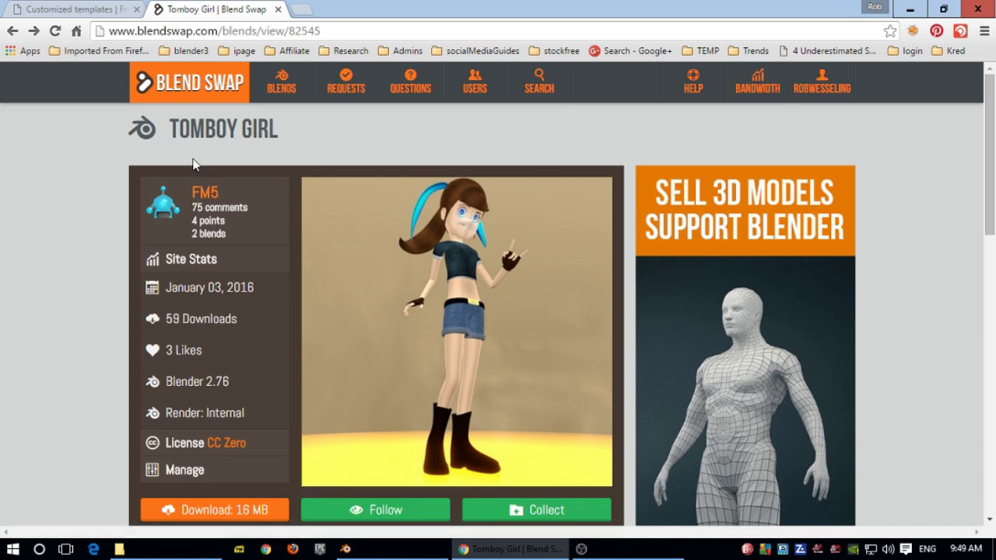
pyautogui.scroll(-1, 337, 204)
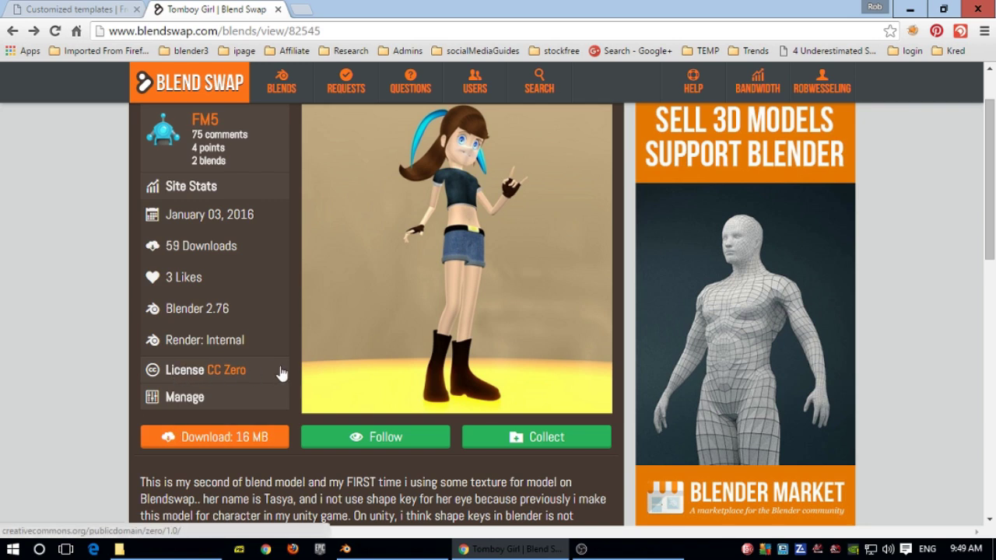
pyautogui.moveTo(466, 336)
pyautogui.scroll(1, 466, 330)
pyautogui.scroll(-2, 466, 330)
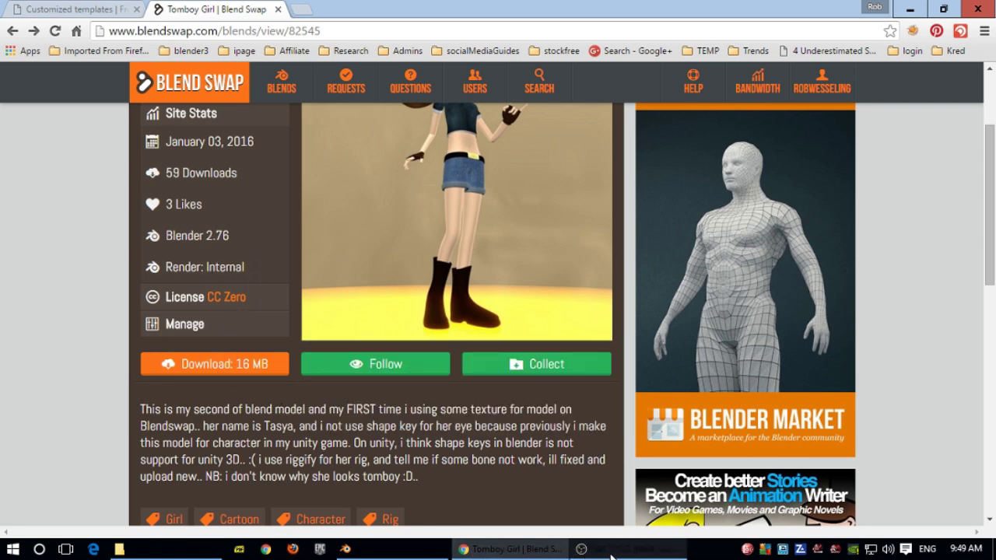
pyautogui.click(425, 535)
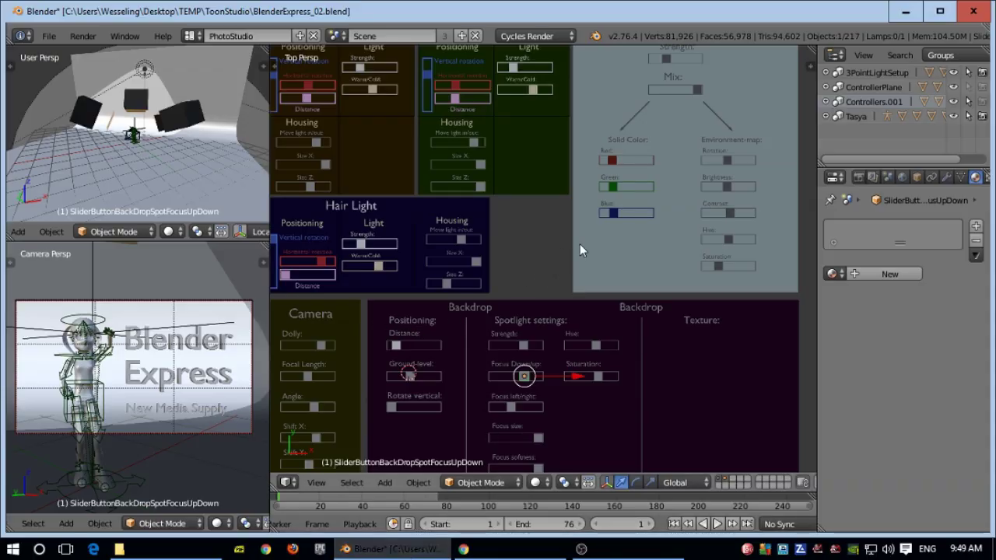
# - Assign the 0_backdrop_plastics_voronoi material to the backdrop plane
pyautogui.rightClick(193, 172)
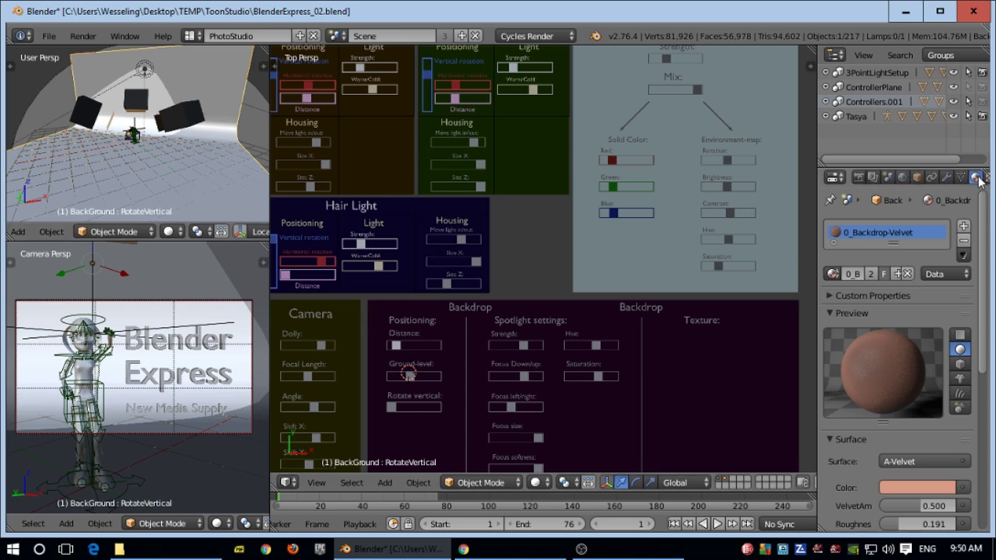
pyautogui.click(832, 275)
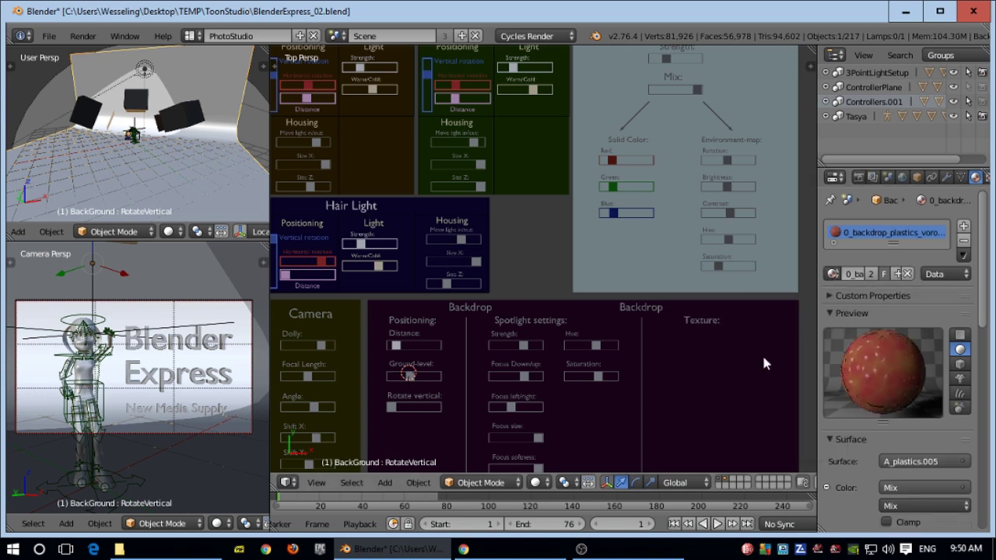
pyautogui.click(762, 352)
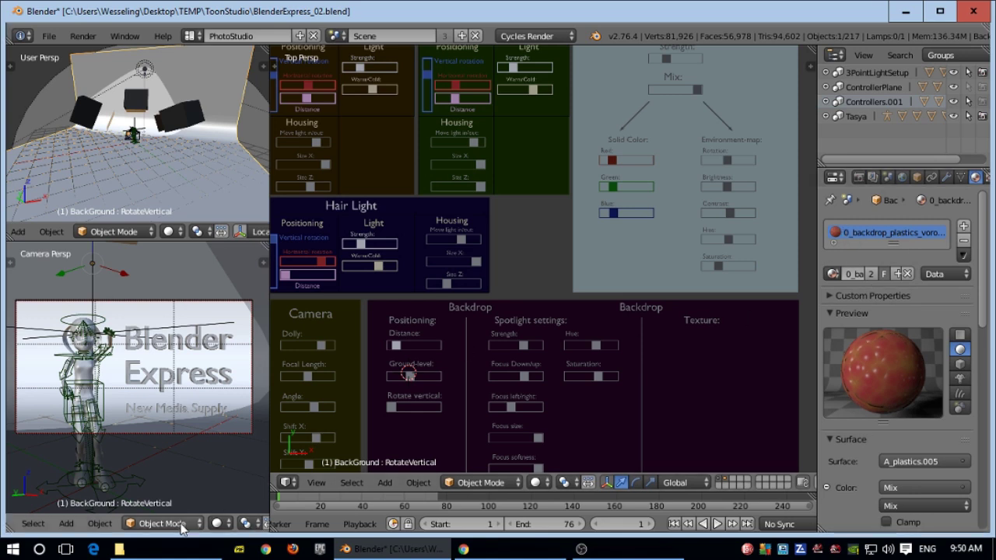
# - Preview the camera view in Rendered shading, then switch it back to Material shading
pyautogui.click(218, 523)
pyautogui.click(234, 425)
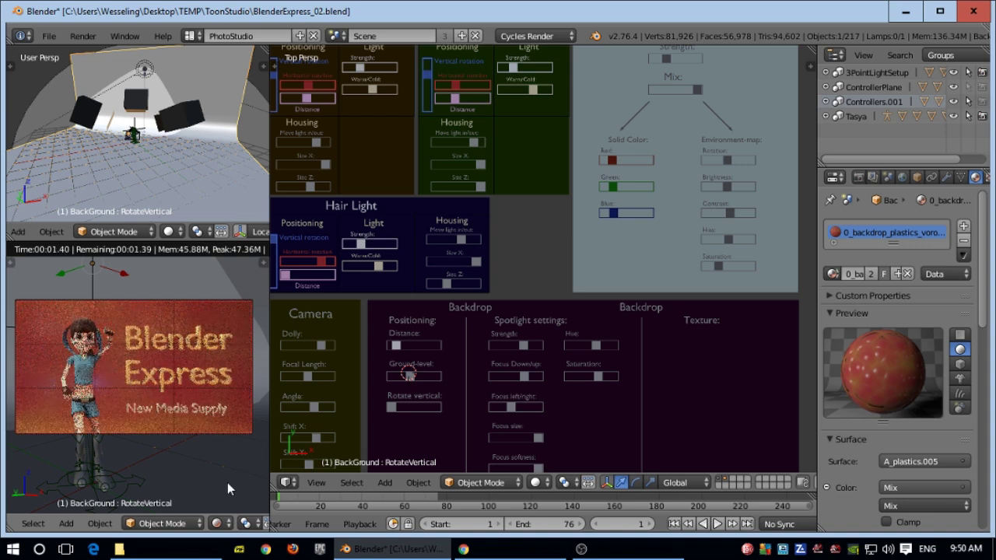
pyautogui.click(221, 523)
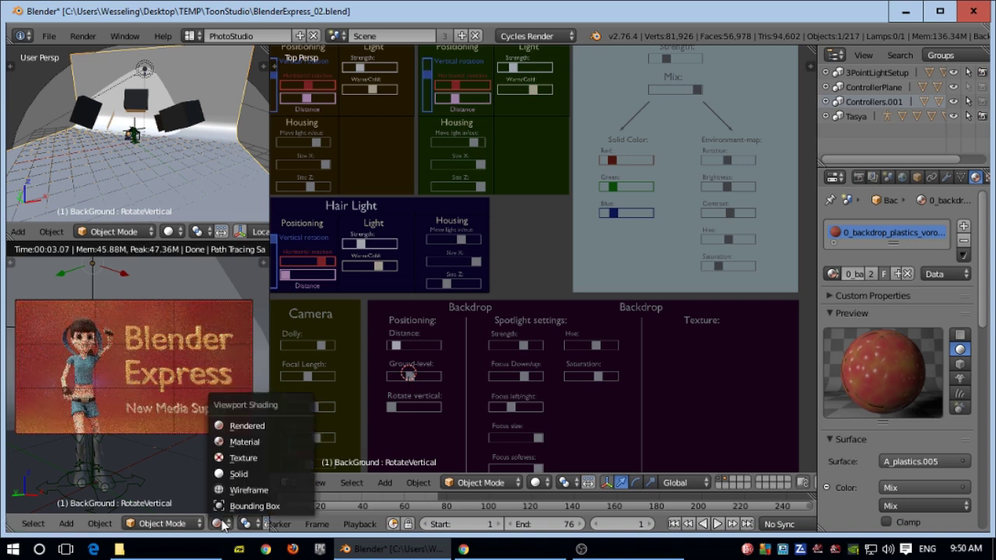
pyautogui.click(245, 442)
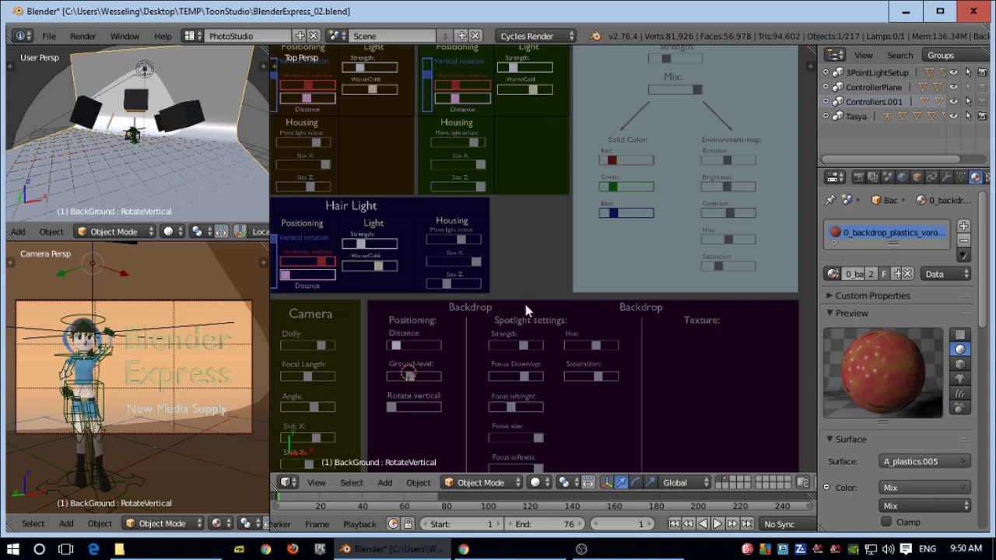
pyautogui.moveTo(425, 202)
pyautogui.keyDown('shift'); pyautogui.mouseDown(button='middle')
pyautogui.moveTo(456, 248)
pyautogui.moveTo(437, 200)
pyautogui.mouseUp(button='middle'); pyautogui.keyUp('shift')
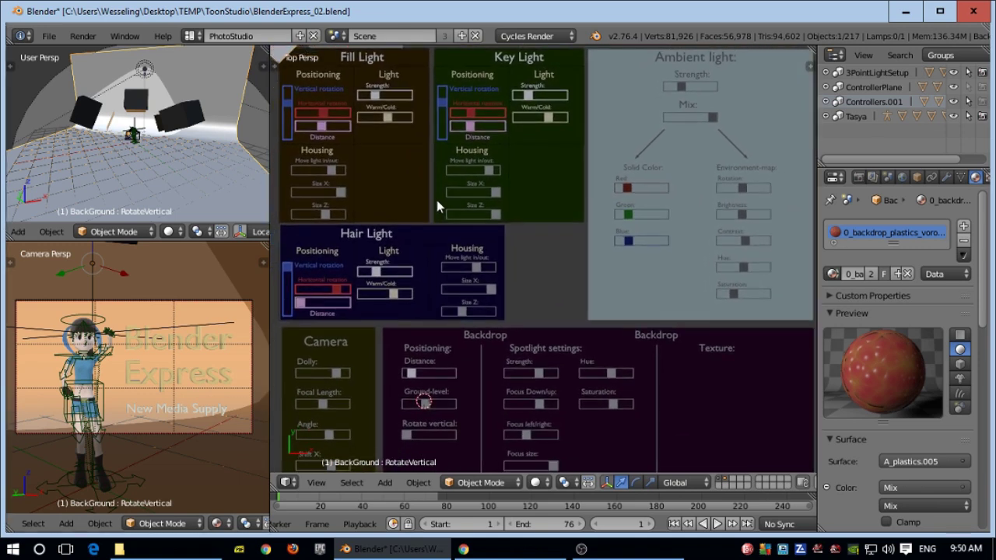
# - Bring Chrome forward and switch to the Customized templates tab
pyautogui.click(516, 555)
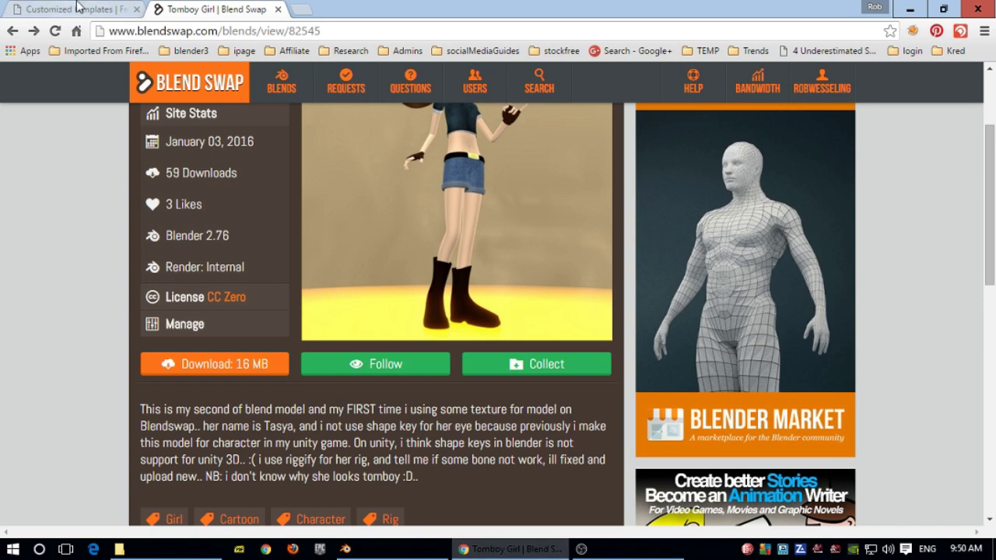
pyautogui.click(76, 8)
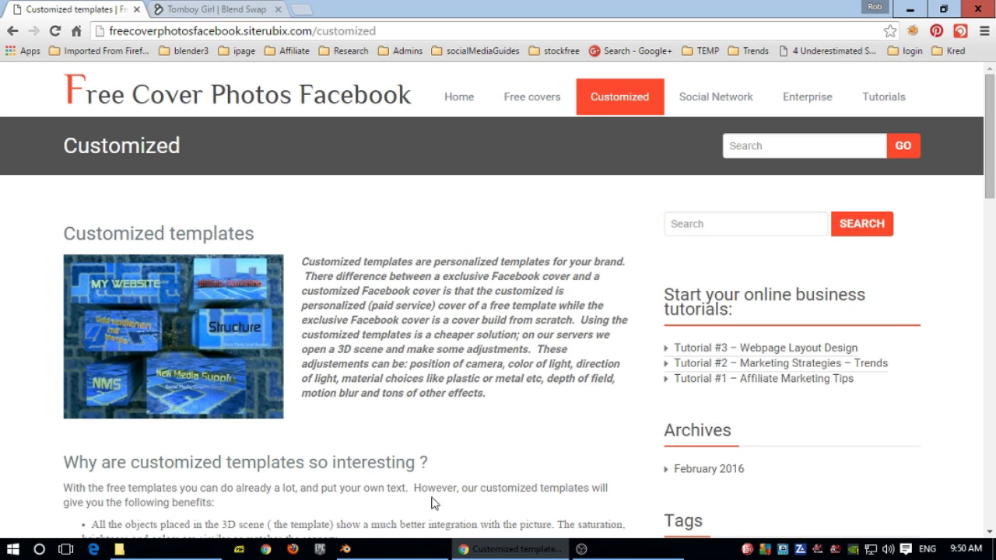
# - Switch between Blender and the Customized templates page in Chrome, ending with Blender in front
pyautogui.moveTo(413, 554)
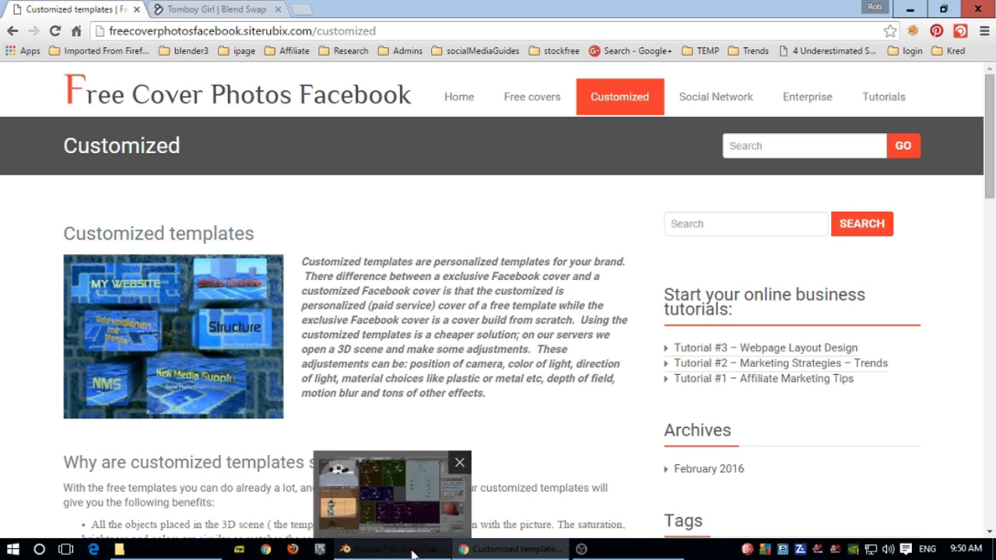
pyautogui.click(389, 497)
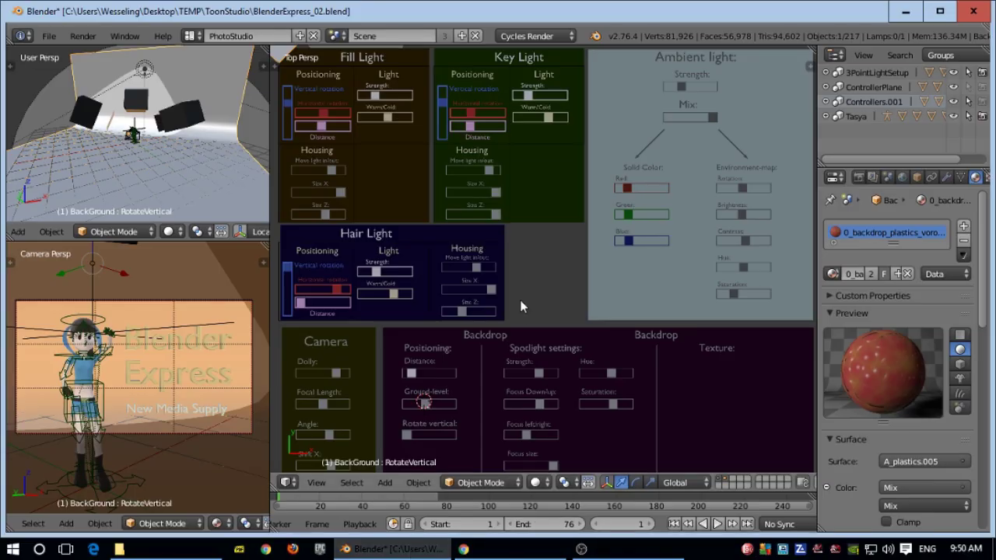
pyautogui.click(463, 548)
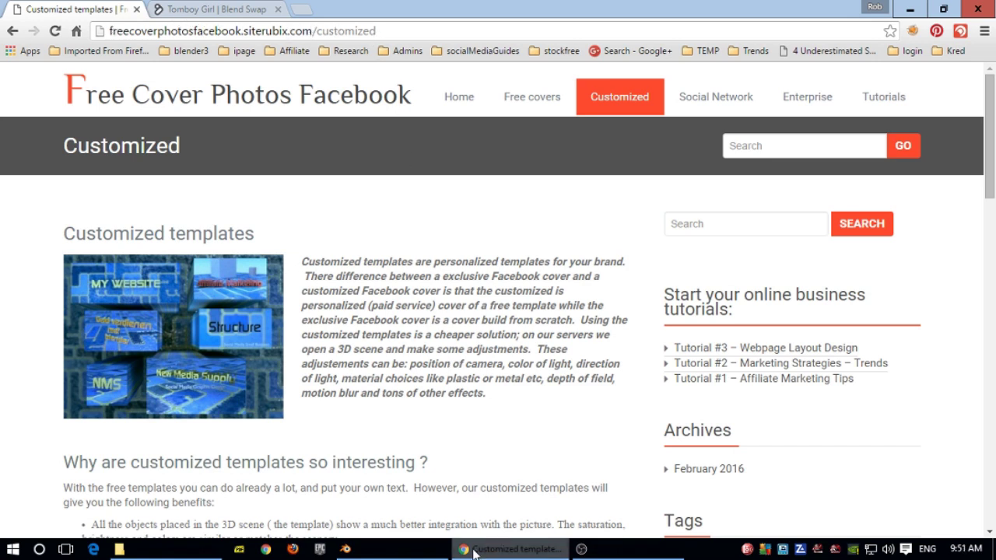
pyautogui.click(393, 551)
pyautogui.keyDown('shift'); pyautogui.scroll(2, 519, 151); pyautogui.keyUp('shift')
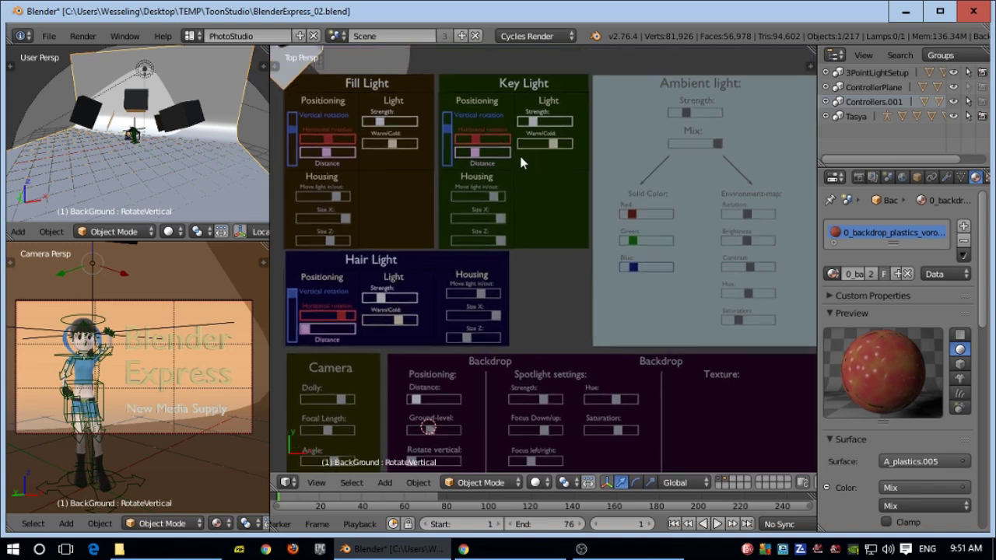